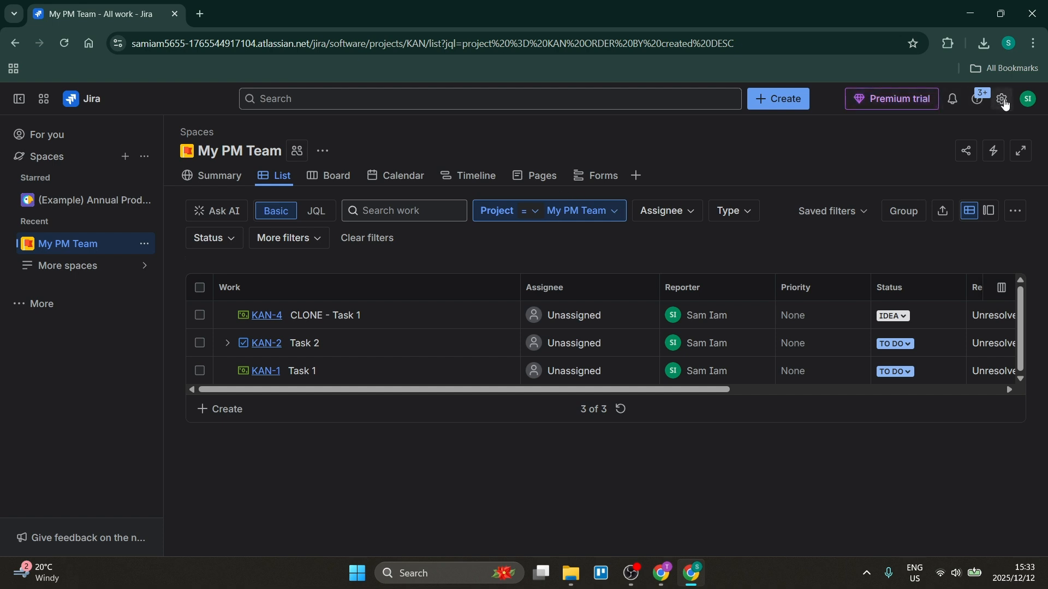
Step: Open the Global automation page in the Jira system admin settings
{"action": "left_click", "coordinate": [1002, 99]}
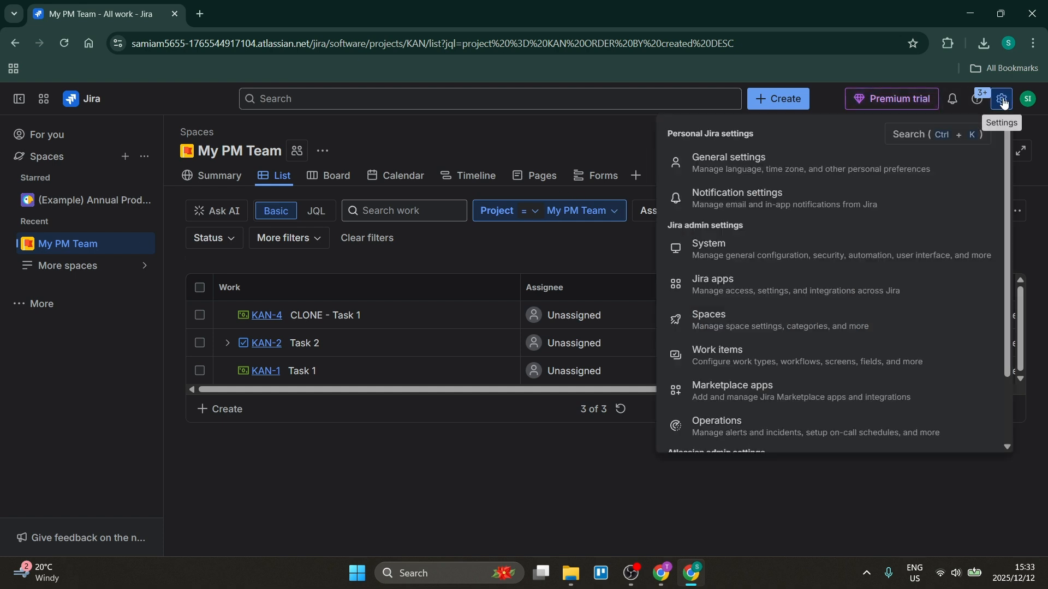
{"action": "left_click", "coordinate": [722, 249]}
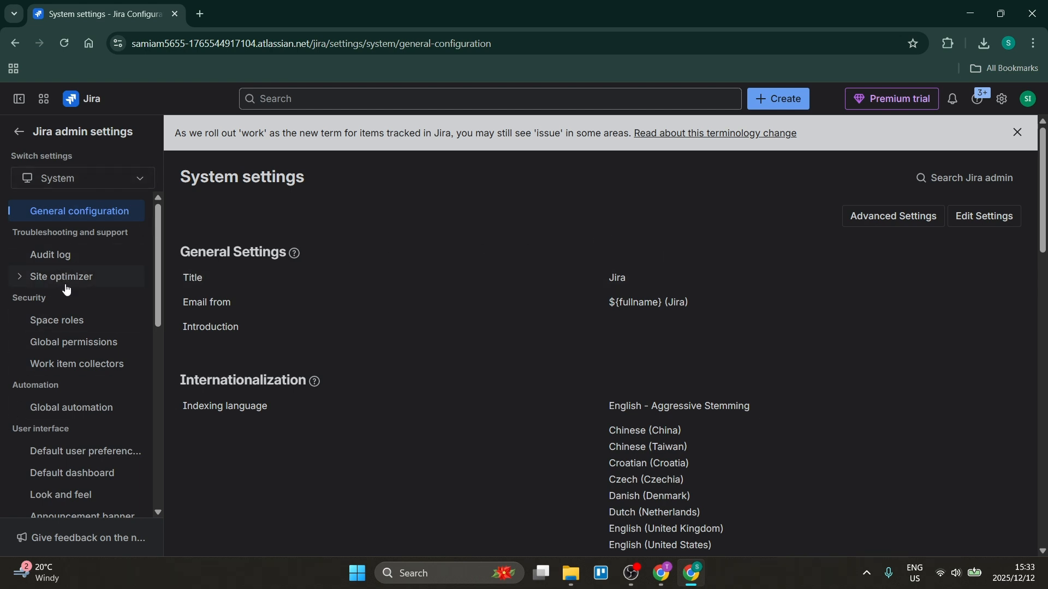
{"action": "left_click", "coordinate": [55, 408]}
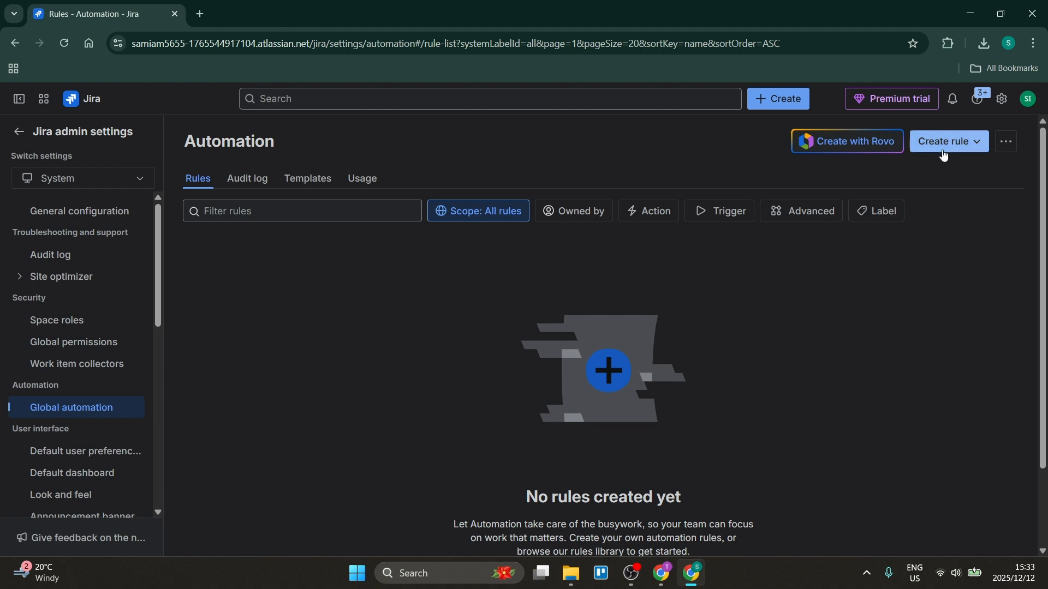
Step: Start a new automation rule from scratch, discarding the previously unsaved rule
{"action": "left_click", "coordinate": [943, 146]}
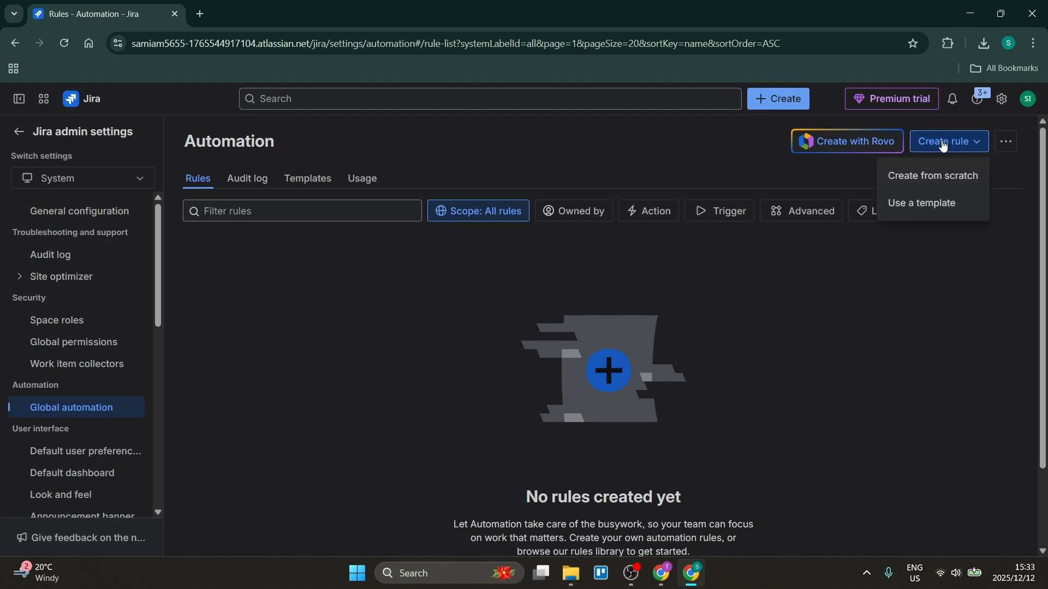
{"action": "left_click", "coordinate": [947, 182]}
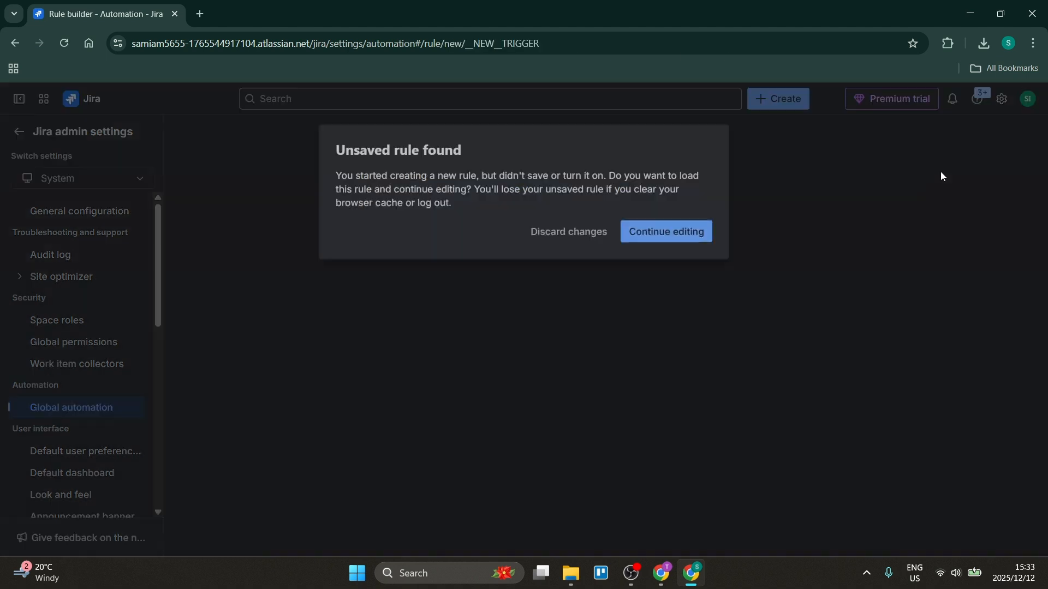
{"action": "left_click", "coordinate": [591, 239]}
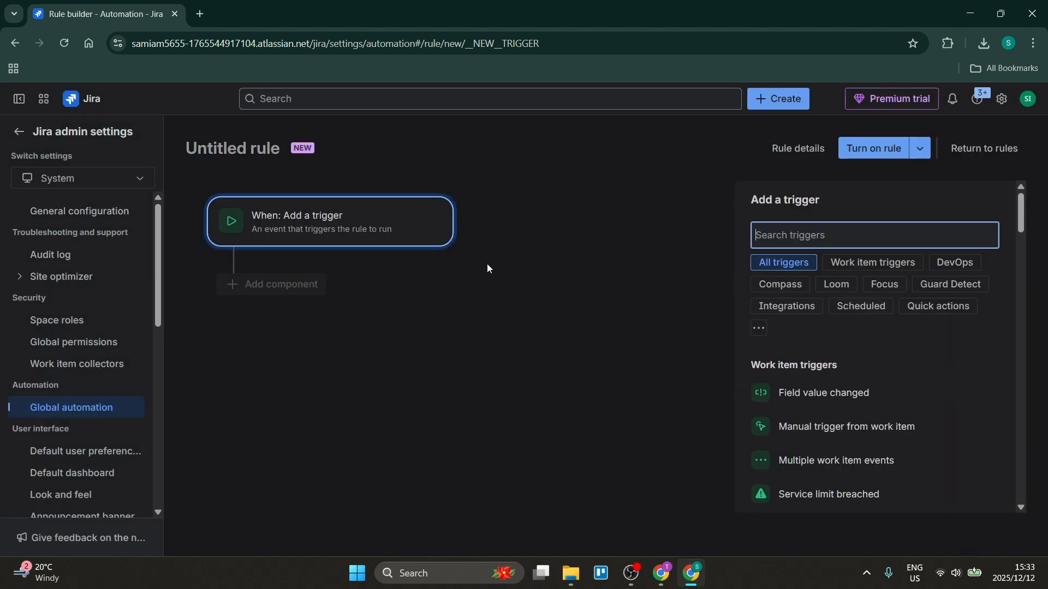
{"action": "left_click", "coordinate": [330, 219]}
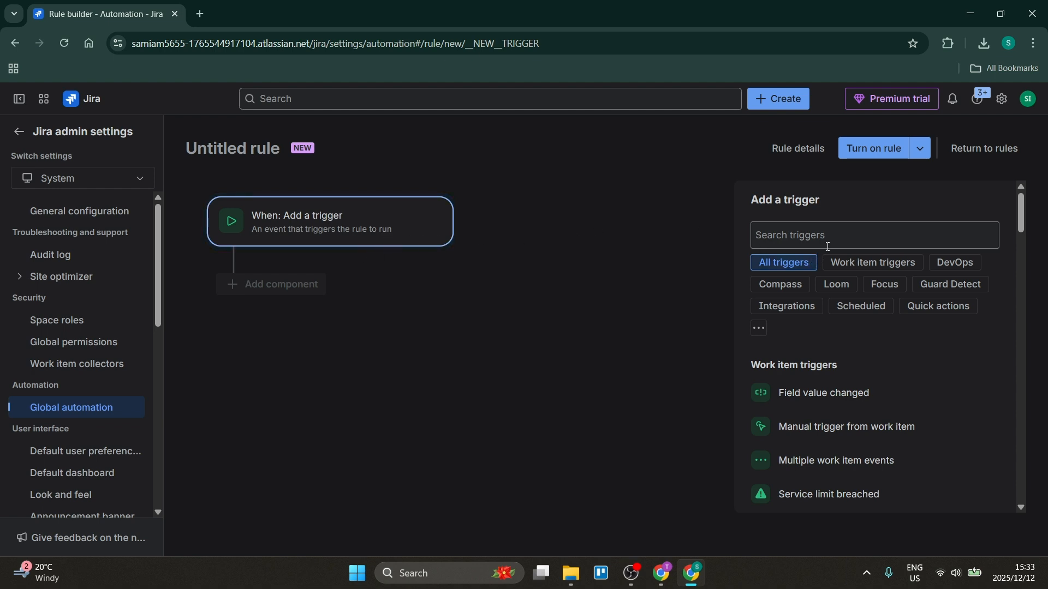
{"action": "left_click", "coordinate": [917, 393]}
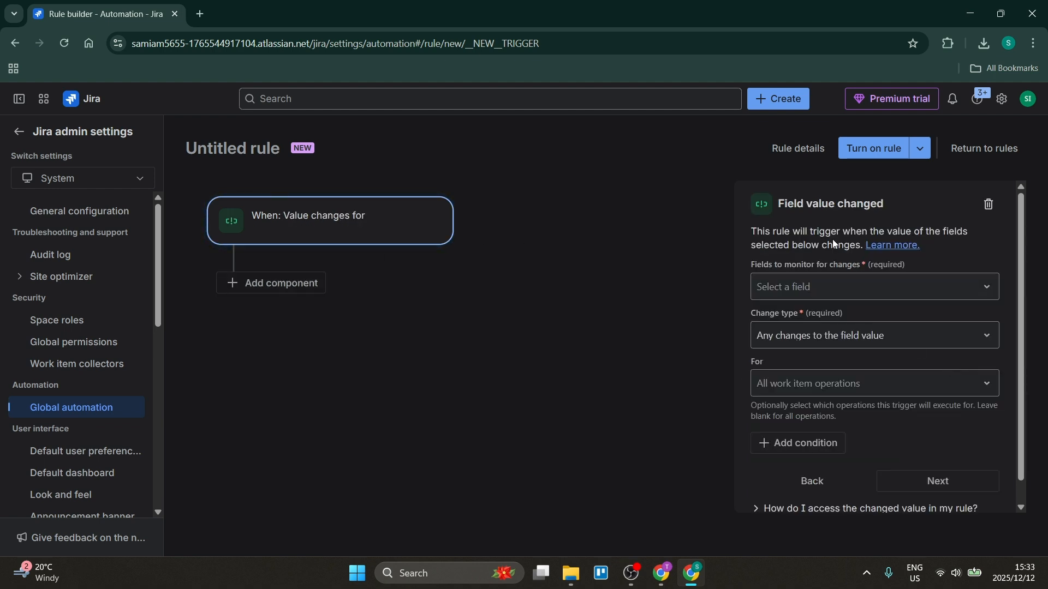
{"action": "left_click", "coordinate": [989, 205]}
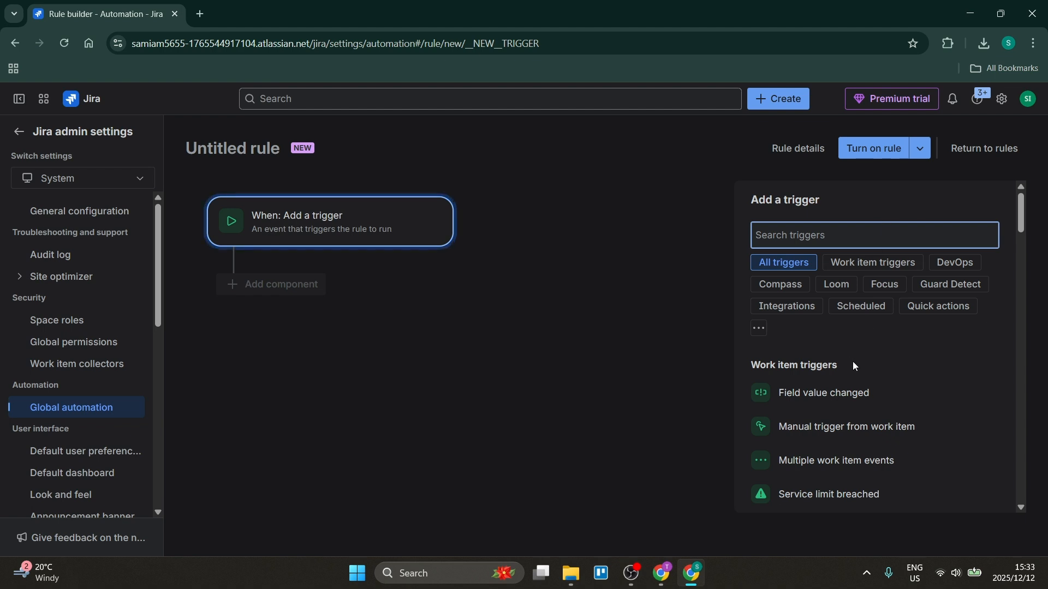
Step: Set the rule's trigger to Work item created
{"action": "scroll", "coordinate": [852, 361], "scroll_direction": "down", "scroll_amount": 5}
{"action": "scroll", "coordinate": [881, 347], "scroll_direction": "down", "scroll_amount": 6}
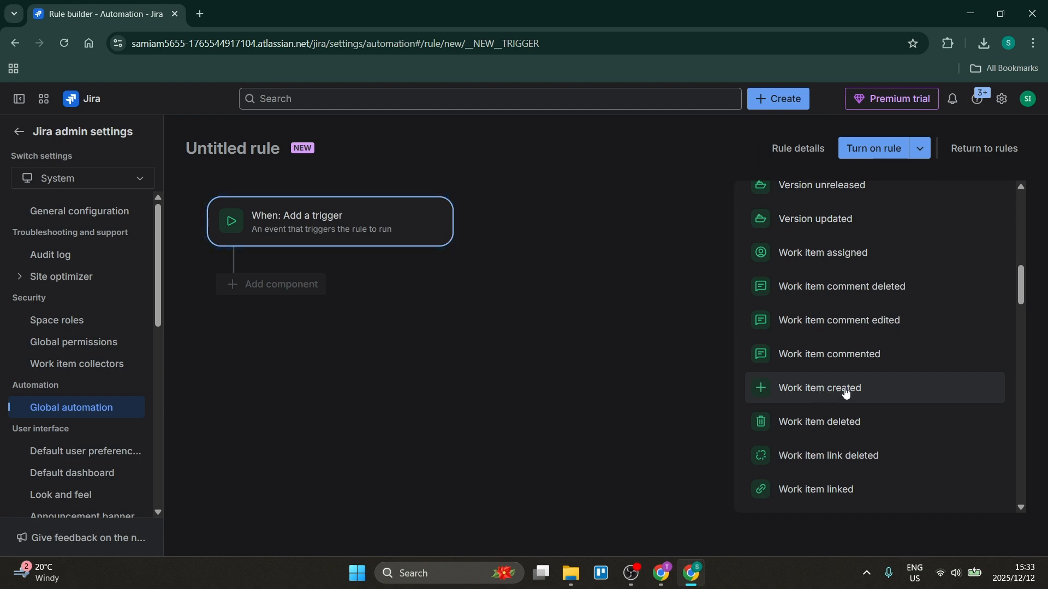
{"action": "left_click", "coordinate": [845, 392]}
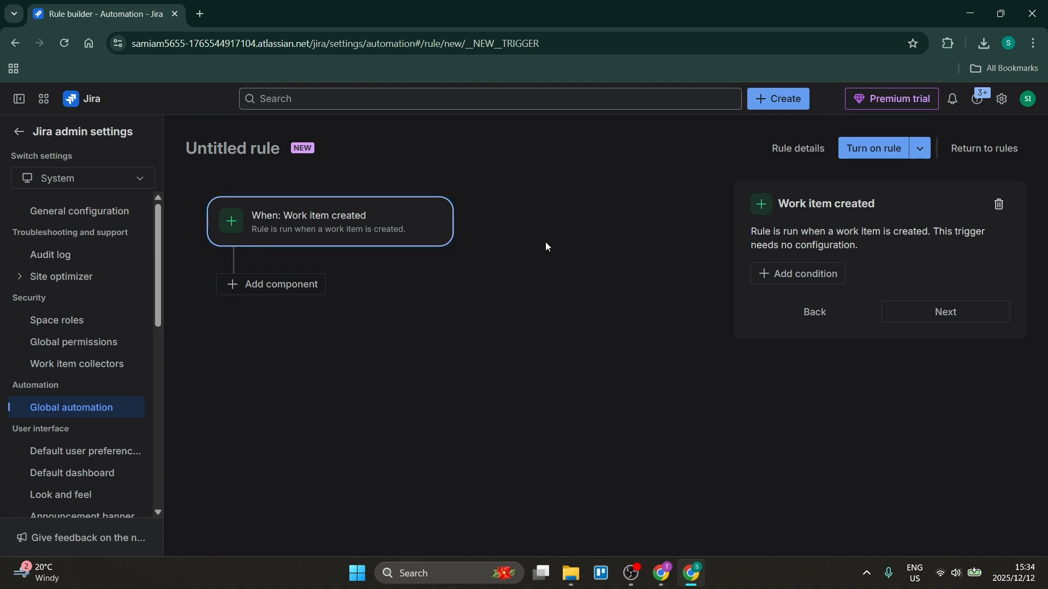
{"action": "left_click", "coordinate": [769, 273]}
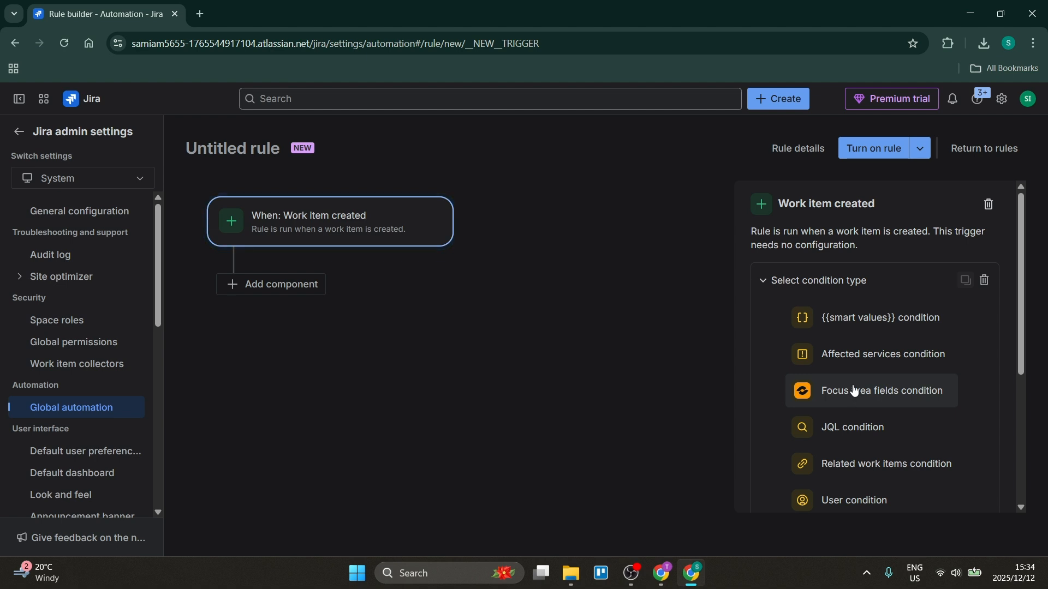
{"action": "scroll", "coordinate": [855, 433], "scroll_direction": "down", "scroll_amount": 2}
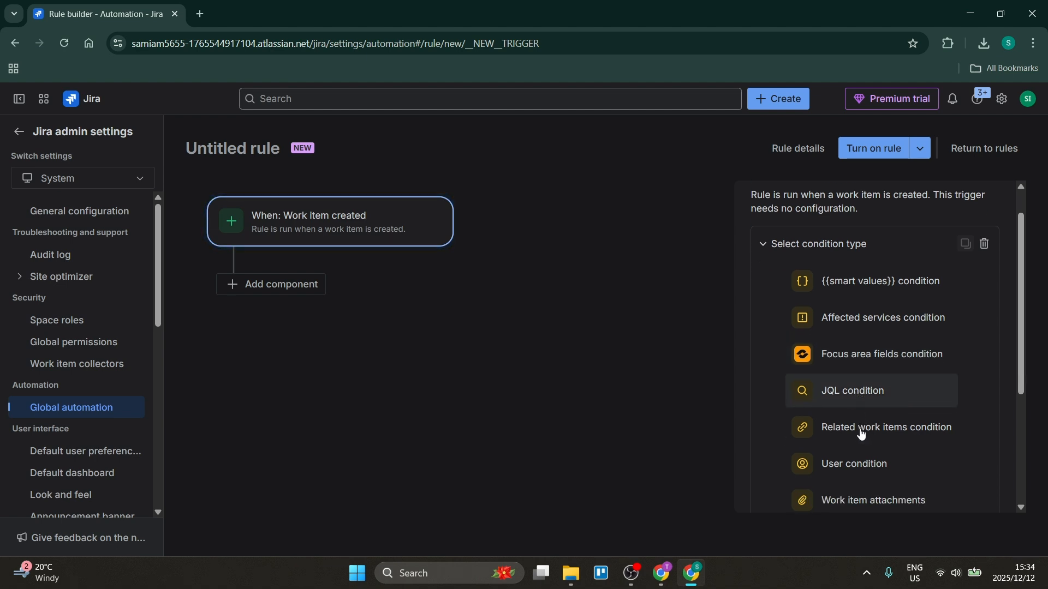
{"action": "scroll", "coordinate": [871, 418], "scroll_direction": "up", "scroll_amount": 2}
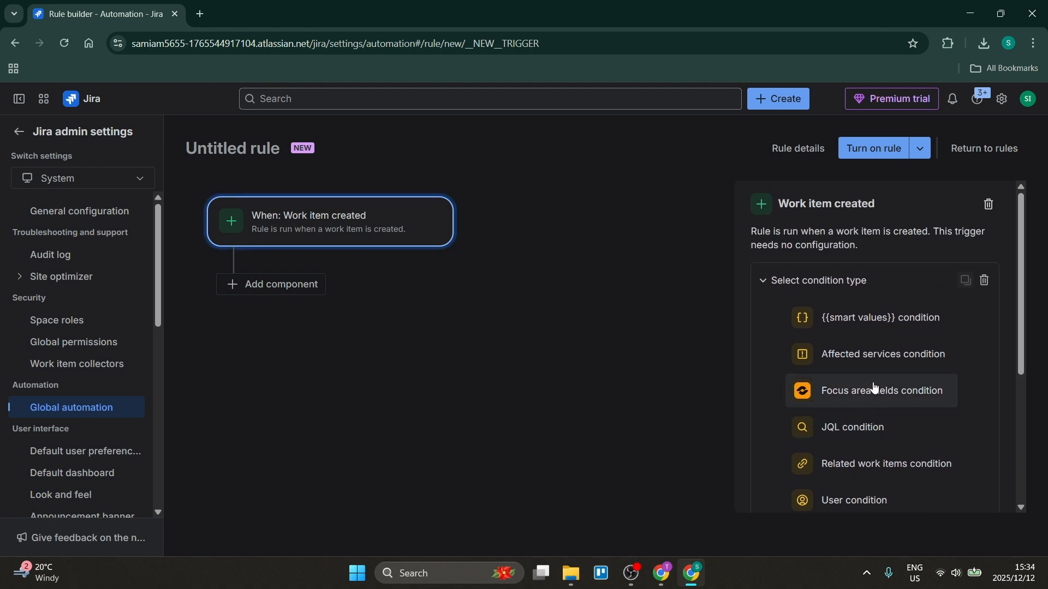
{"action": "left_click", "coordinate": [982, 277]}
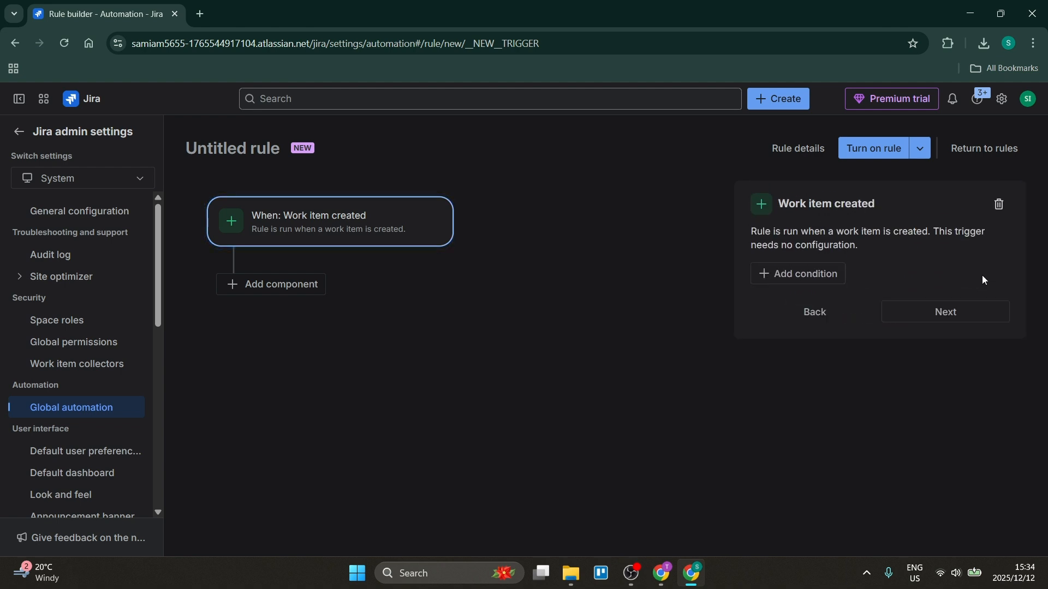
Step: Add an action component after the Work item created trigger and look through the available actions
{"action": "left_click", "coordinate": [903, 311]}
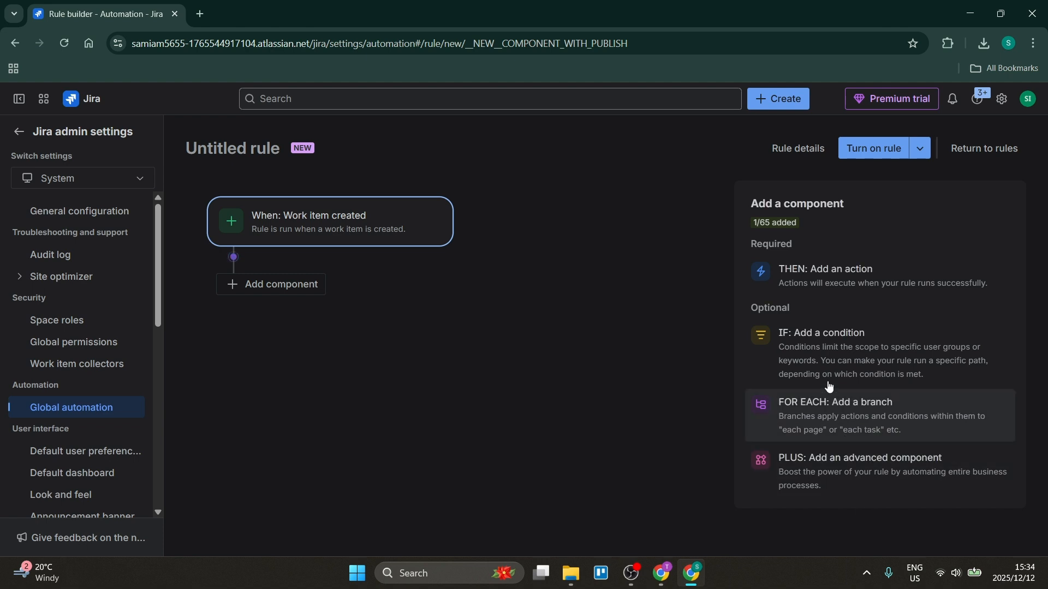
{"action": "left_click", "coordinate": [844, 282]}
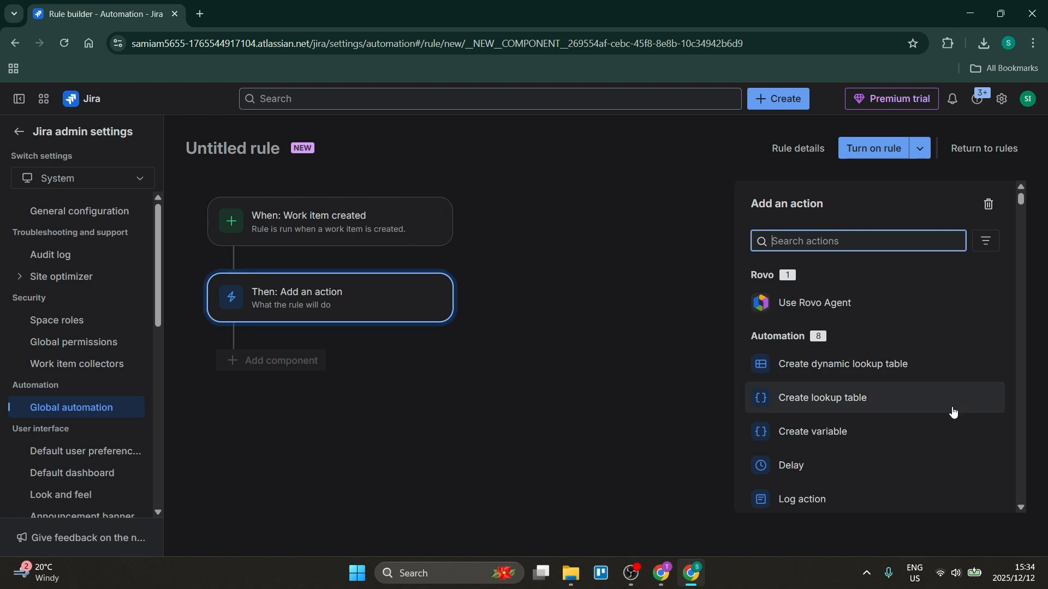
{"action": "scroll", "coordinate": [934, 416], "scroll_direction": "down", "scroll_amount": 1}
{"action": "scroll", "coordinate": [934, 416], "scroll_direction": "down", "scroll_amount": 2}
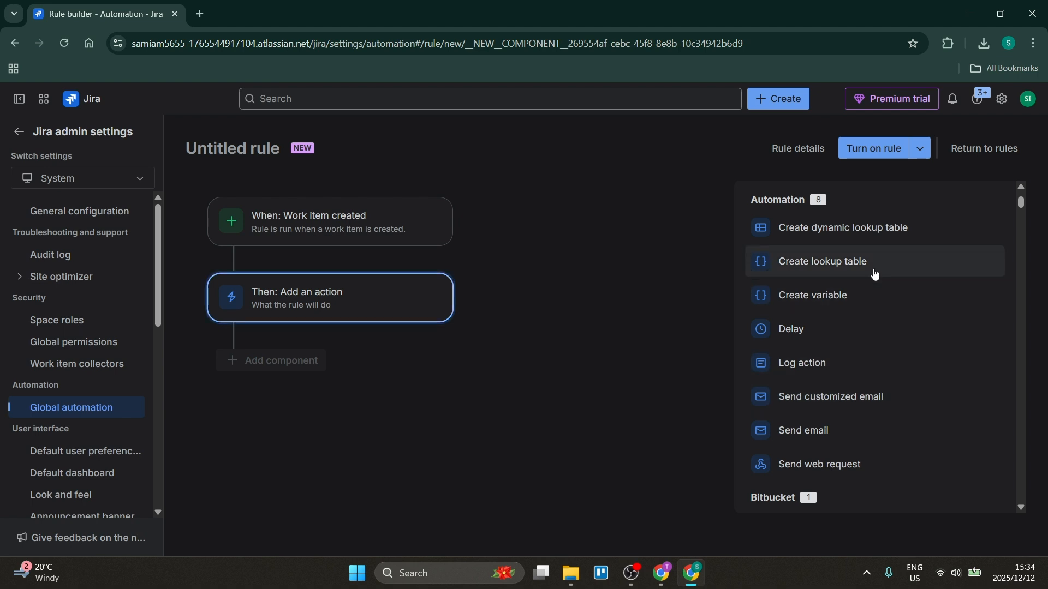
{"action": "scroll", "coordinate": [868, 330], "scroll_direction": "down", "scroll_amount": 3}
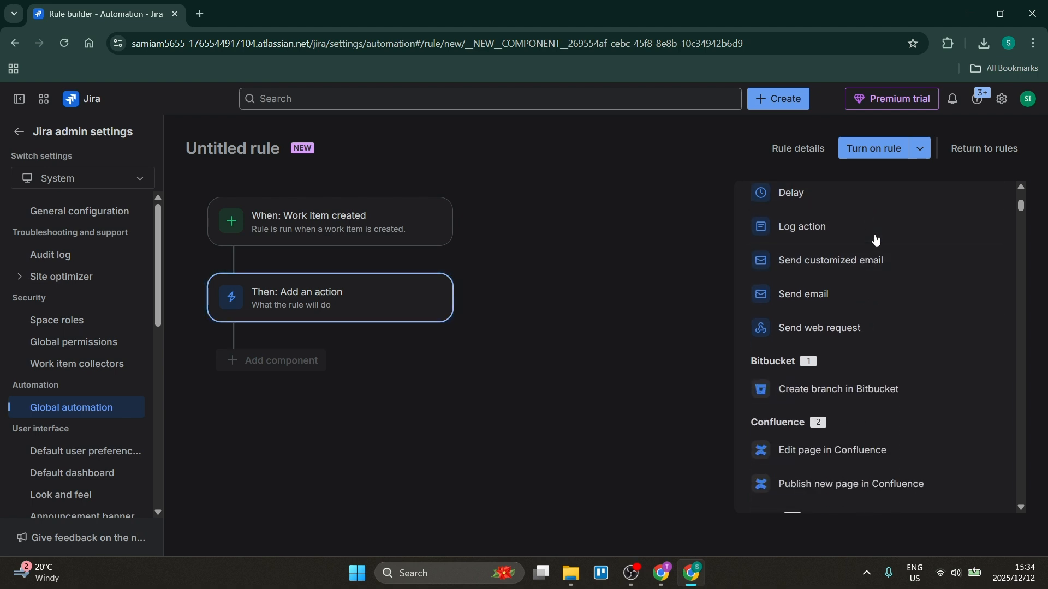
{"action": "scroll", "coordinate": [876, 255], "scroll_direction": "down", "scroll_amount": 13}
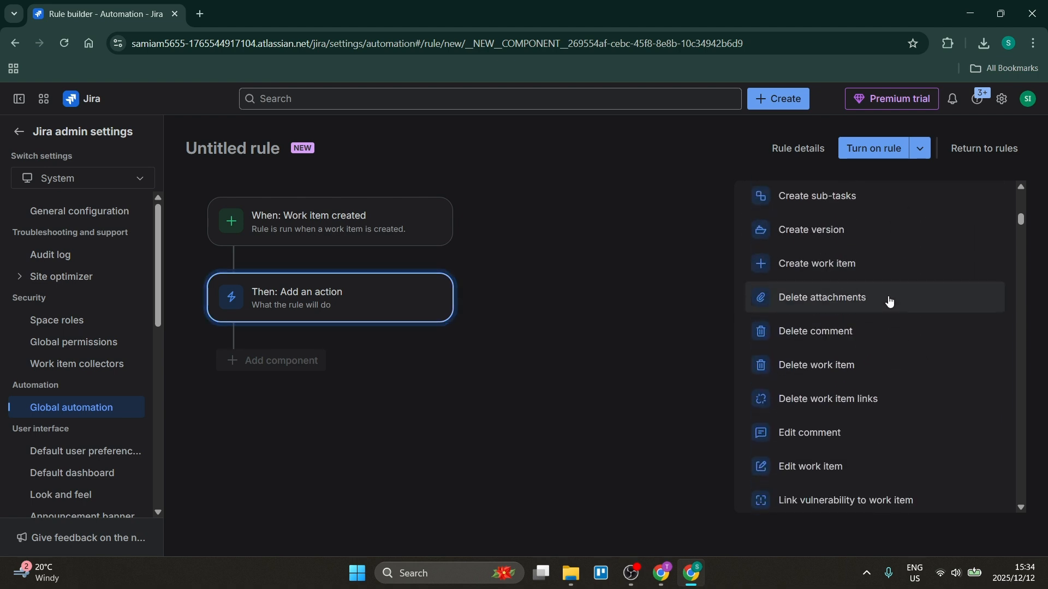
{"action": "scroll", "coordinate": [887, 303], "scroll_direction": "down", "scroll_amount": 20}
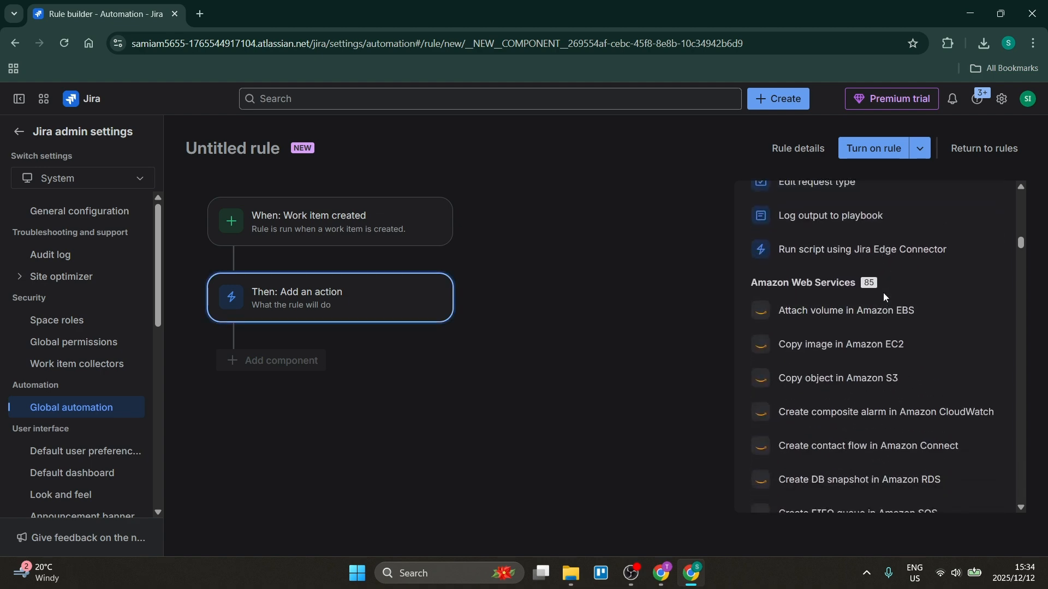
{"action": "scroll", "coordinate": [884, 299], "scroll_direction": "down", "scroll_amount": 20}
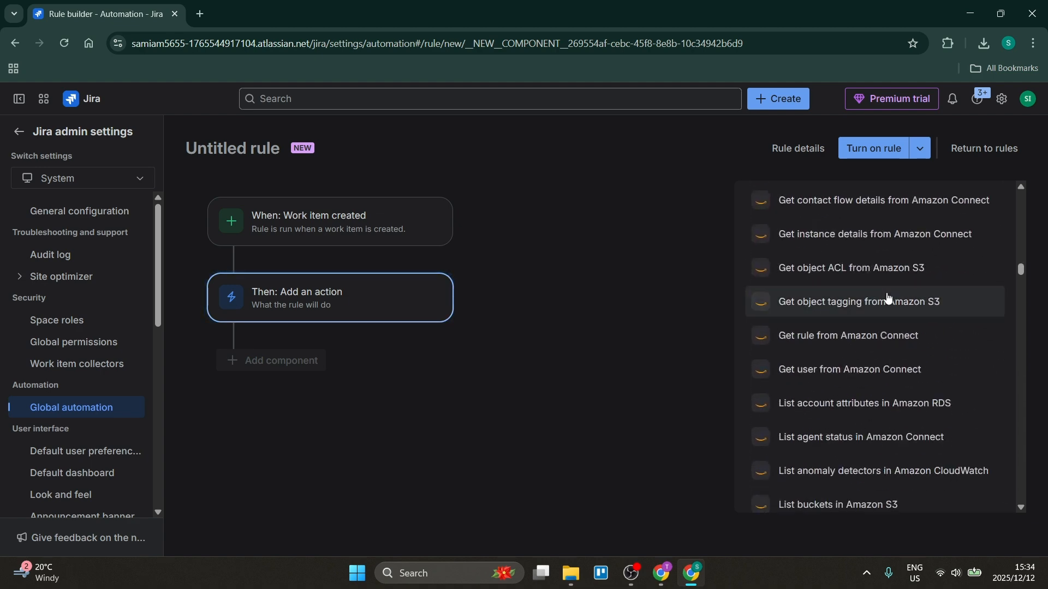
{"action": "scroll", "coordinate": [880, 304], "scroll_direction": "down", "scroll_amount": 20}
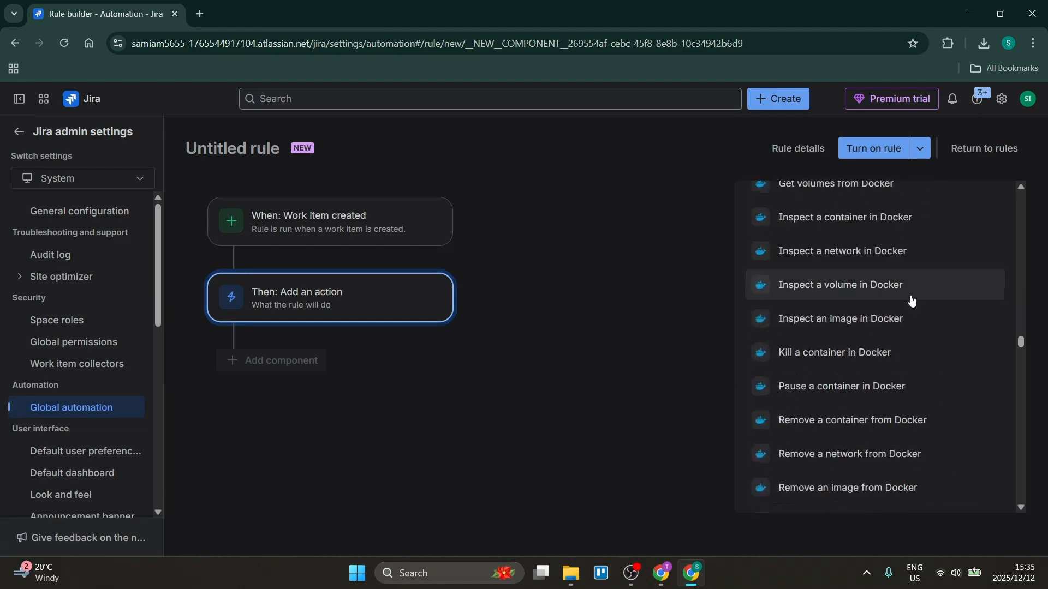
{"action": "scroll", "coordinate": [909, 304], "scroll_direction": "down", "scroll_amount": 15}
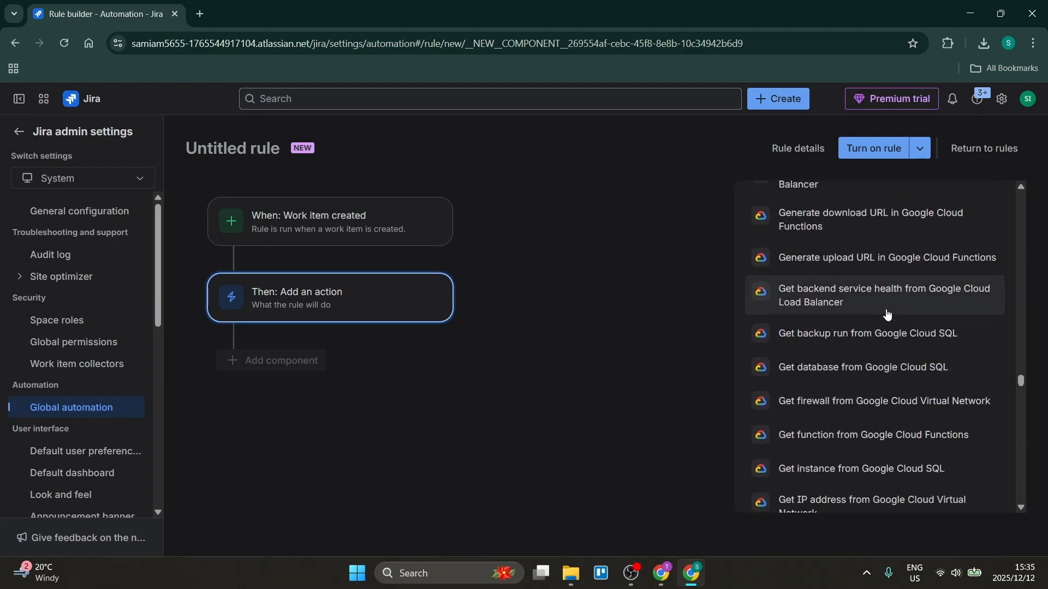
{"action": "left_click_drag", "start_coordinate": [1021, 385], "coordinate": [997, 174]}
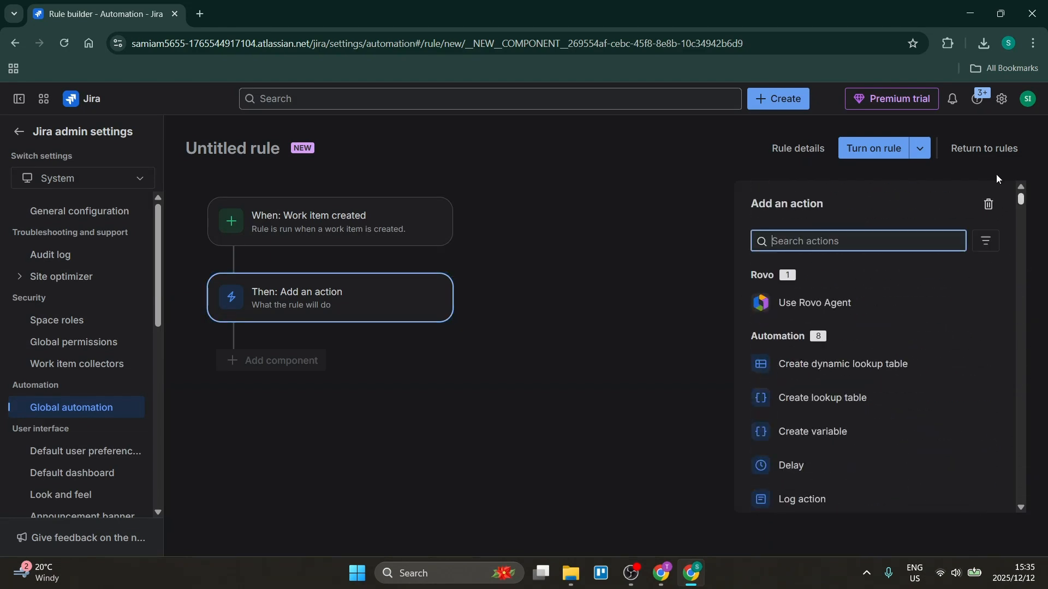
{"action": "scroll", "coordinate": [836, 365], "scroll_direction": "down", "scroll_amount": 8}
{"action": "scroll", "coordinate": [836, 365], "scroll_direction": "up", "scroll_amount": 3}
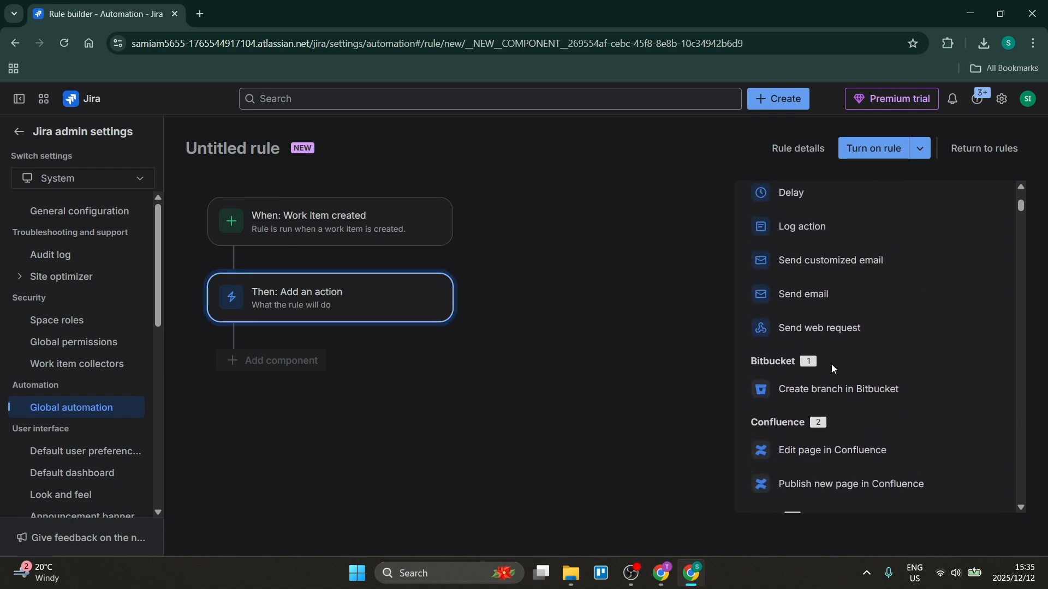
{"action": "scroll", "coordinate": [832, 373], "scroll_direction": "down", "scroll_amount": 2}
{"action": "scroll", "coordinate": [818, 355], "scroll_direction": "up", "scroll_amount": 4}
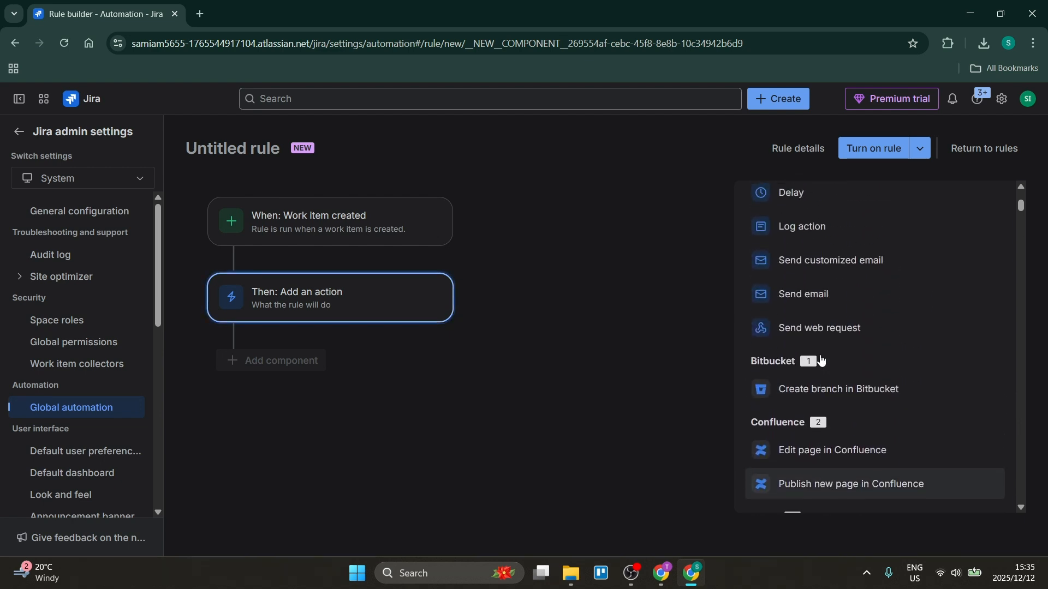
{"action": "scroll", "coordinate": [818, 355], "scroll_direction": "up", "scroll_amount": 3}
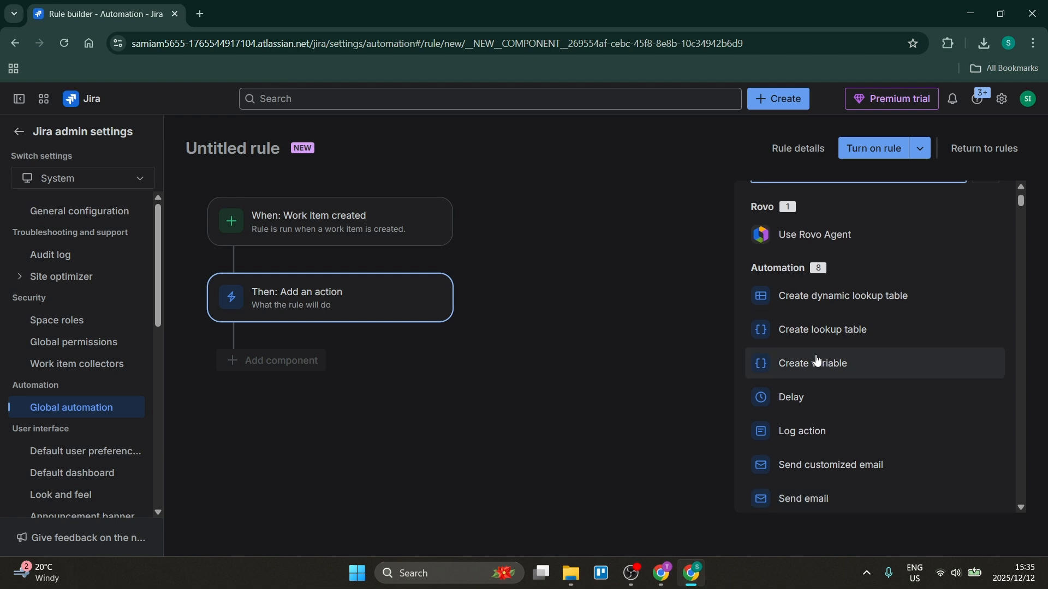
Step: Choose the Create lookup table action and fill its variable name with the suggested person's full name
{"action": "left_click", "coordinate": [813, 330]}
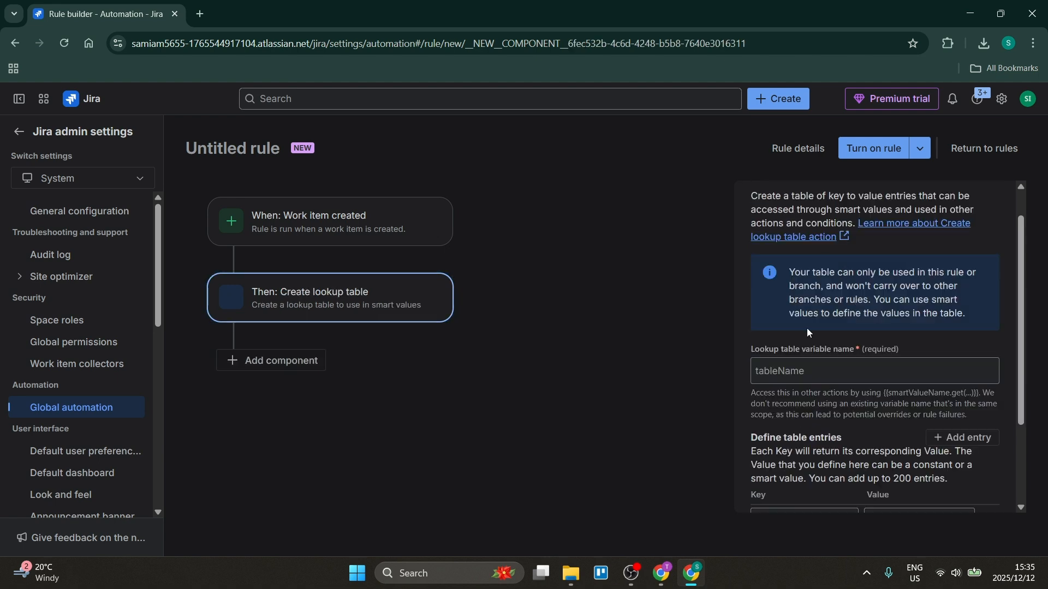
{"action": "left_click", "coordinate": [844, 370]}
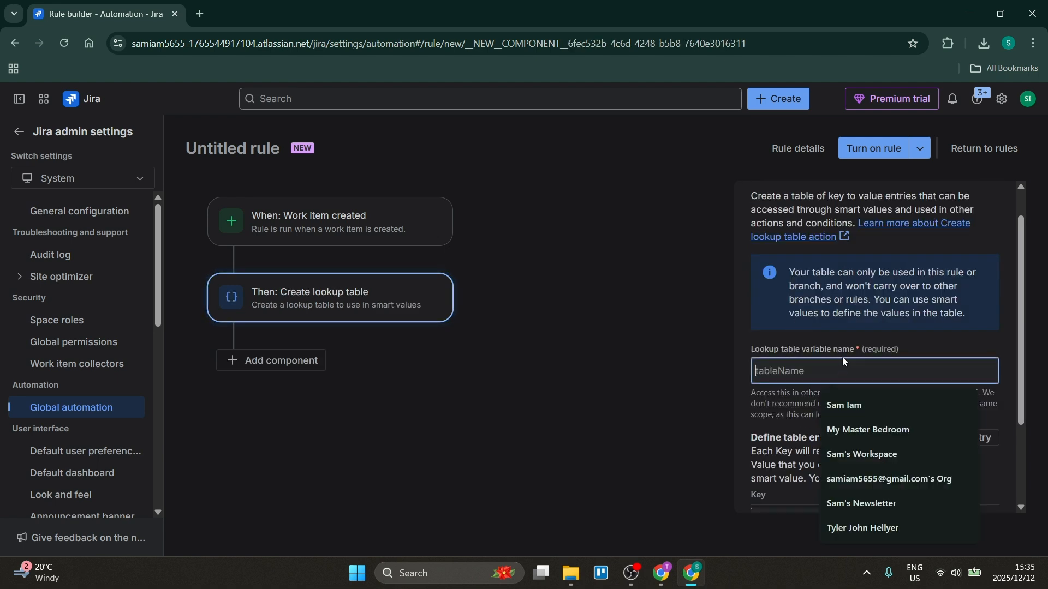
{"action": "left_click", "coordinate": [860, 404]}
{"action": "scroll", "coordinate": [858, 330], "scroll_direction": "down", "scroll_amount": 2}
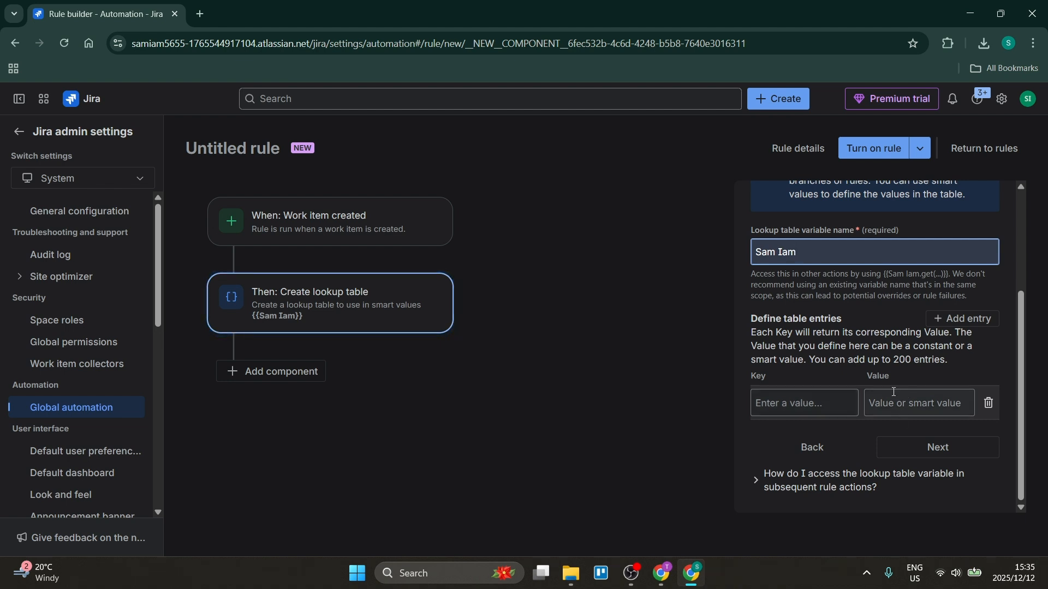
{"action": "scroll", "coordinate": [876, 336], "scroll_direction": "up", "scroll_amount": 3}
{"action": "scroll", "coordinate": [877, 336], "scroll_direction": "down", "scroll_amount": 3}
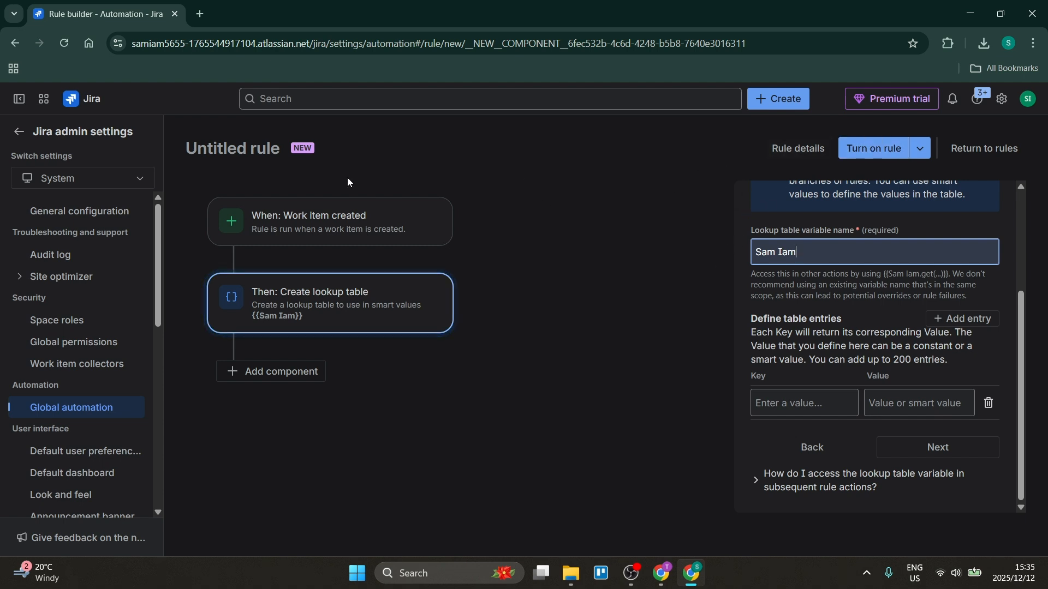
Step: Leave the rule builder for the automation rules list, discarding the unsaved rule
{"action": "left_click", "coordinate": [89, 410]}
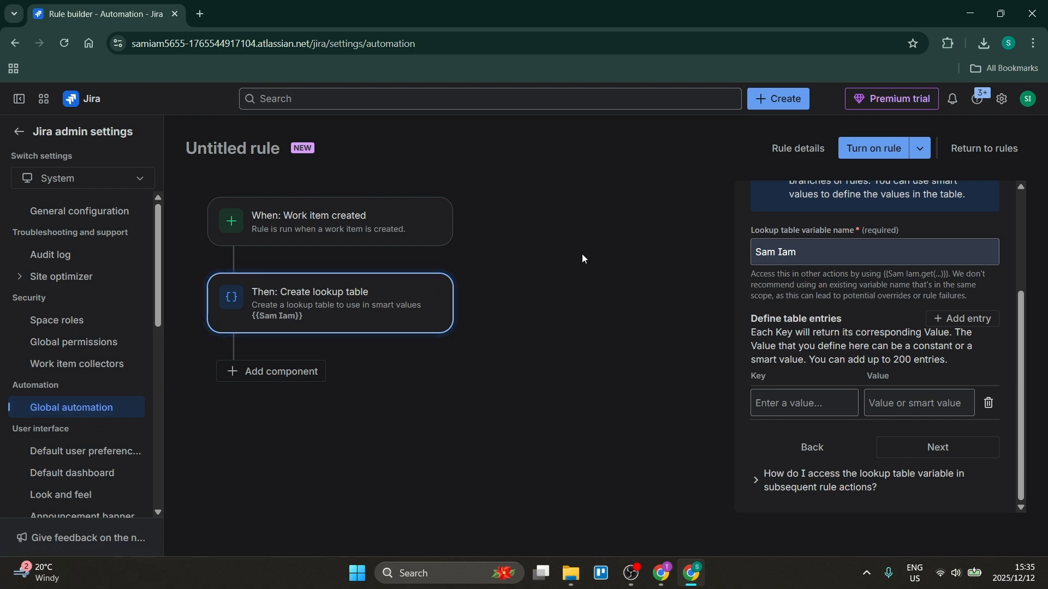
{"action": "left_click", "coordinate": [955, 151]}
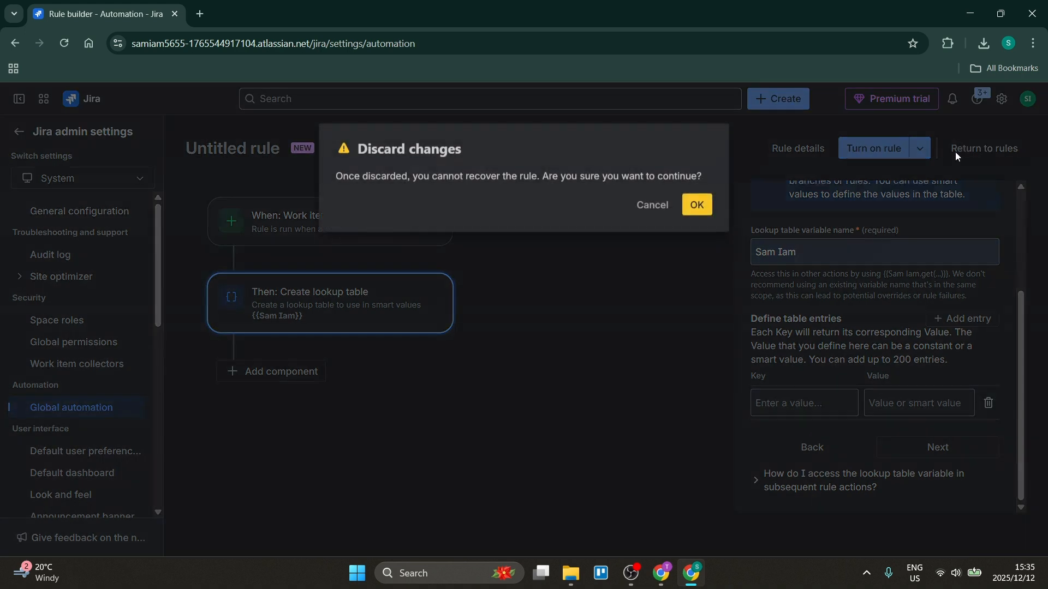
{"action": "left_click", "coordinate": [697, 204]}
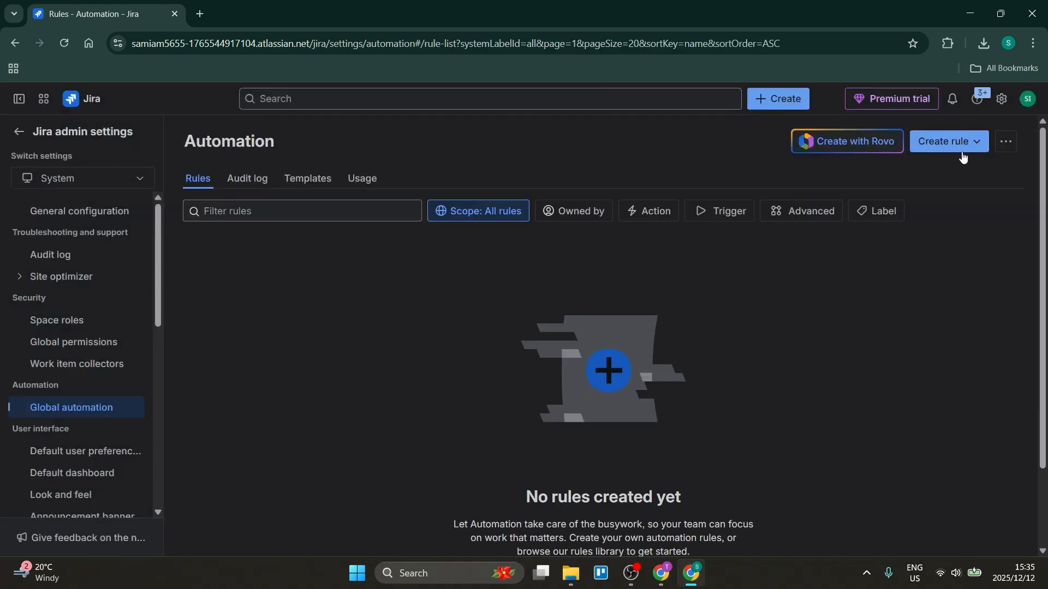
Step: Start a new rule from the Service Management template that creates a linked work item in another project backlog when status changes to "Added to backlog"
{"action": "left_click", "coordinate": [948, 142]}
{"action": "left_click", "coordinate": [925, 202]}
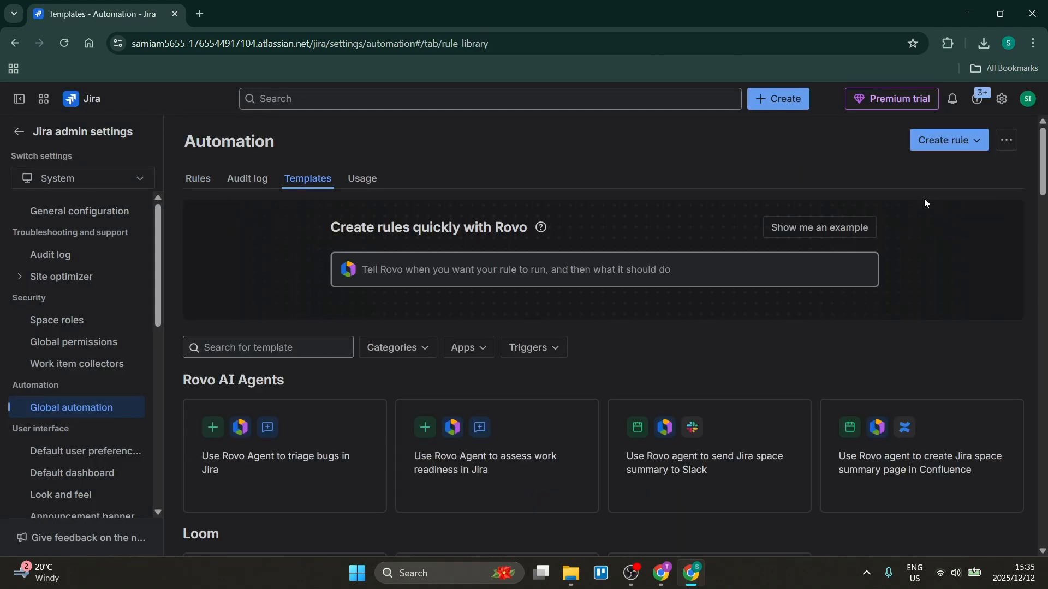
{"action": "scroll", "coordinate": [642, 349], "scroll_direction": "down", "scroll_amount": 1}
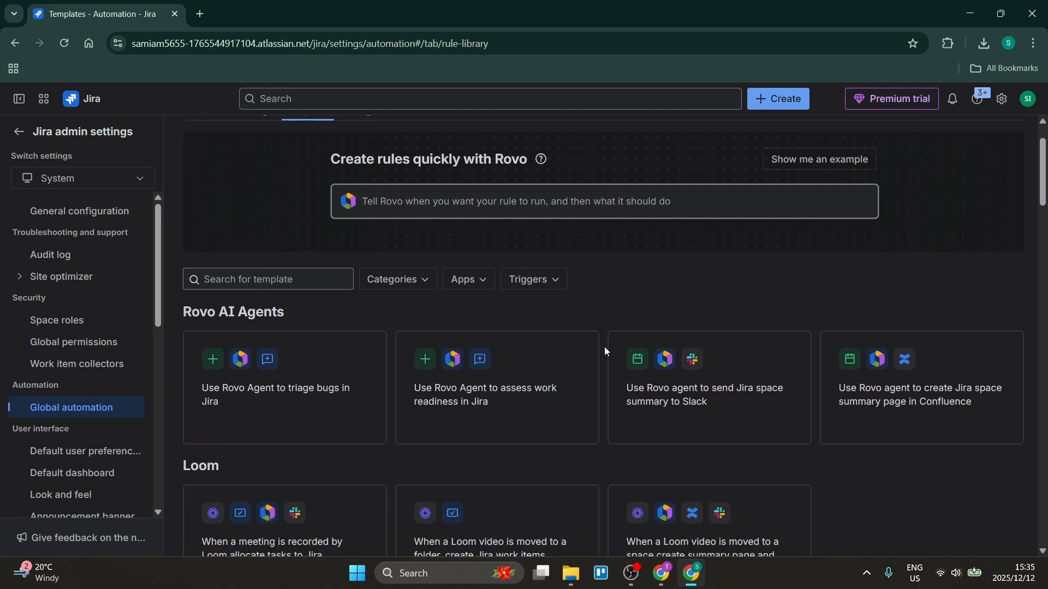
{"action": "scroll", "coordinate": [606, 350], "scroll_direction": "down", "scroll_amount": 4}
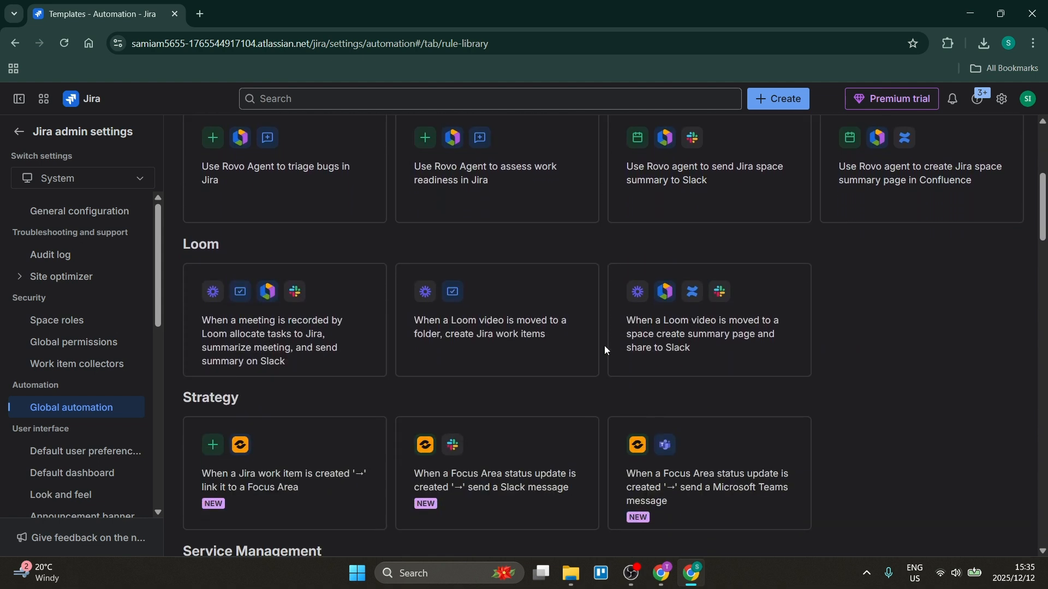
{"action": "scroll", "coordinate": [602, 353], "scroll_direction": "up", "scroll_amount": 2}
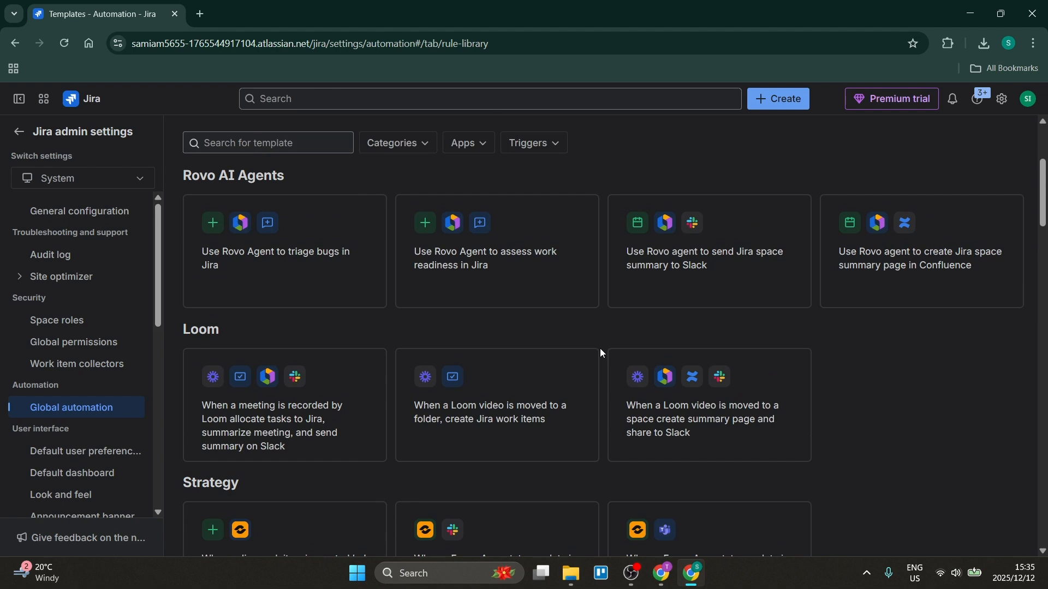
{"action": "scroll", "coordinate": [609, 326], "scroll_direction": "down", "scroll_amount": 6}
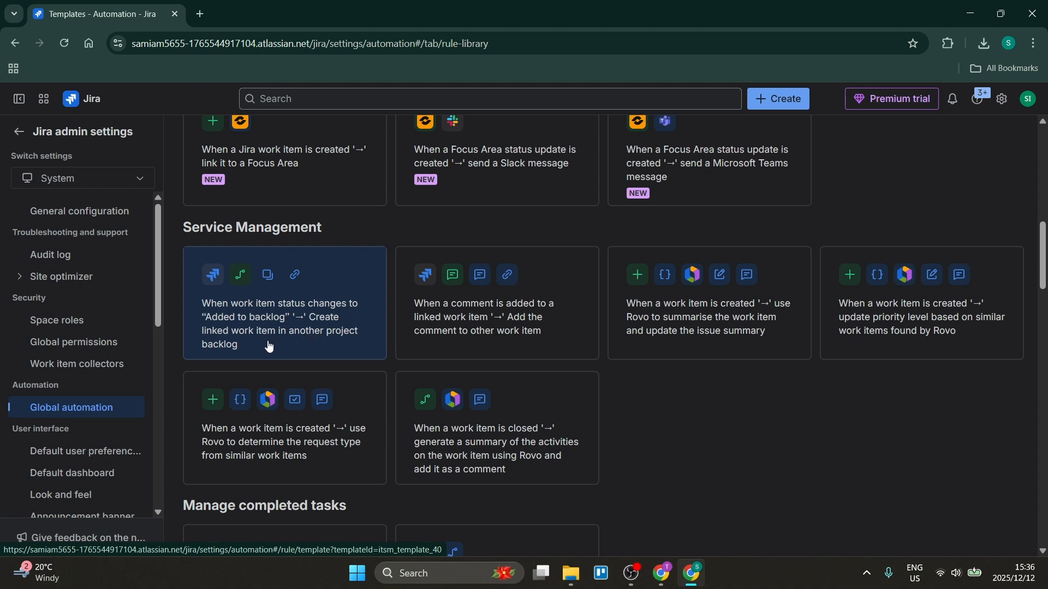
{"action": "left_click", "coordinate": [287, 322]}
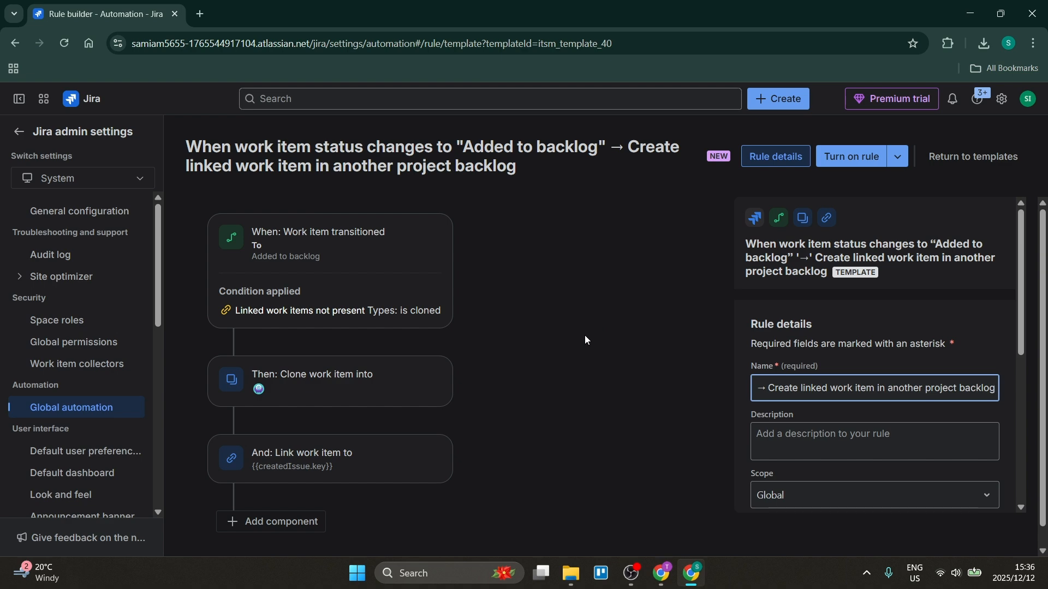
Step: Open the rule's Work item transitioned trigger and review its status settings and linked work items condition
{"action": "left_click", "coordinate": [354, 282]}
{"action": "scroll", "coordinate": [818, 340], "scroll_direction": "down", "scroll_amount": 3}
{"action": "scroll", "coordinate": [817, 326], "scroll_direction": "up", "scroll_amount": 3}
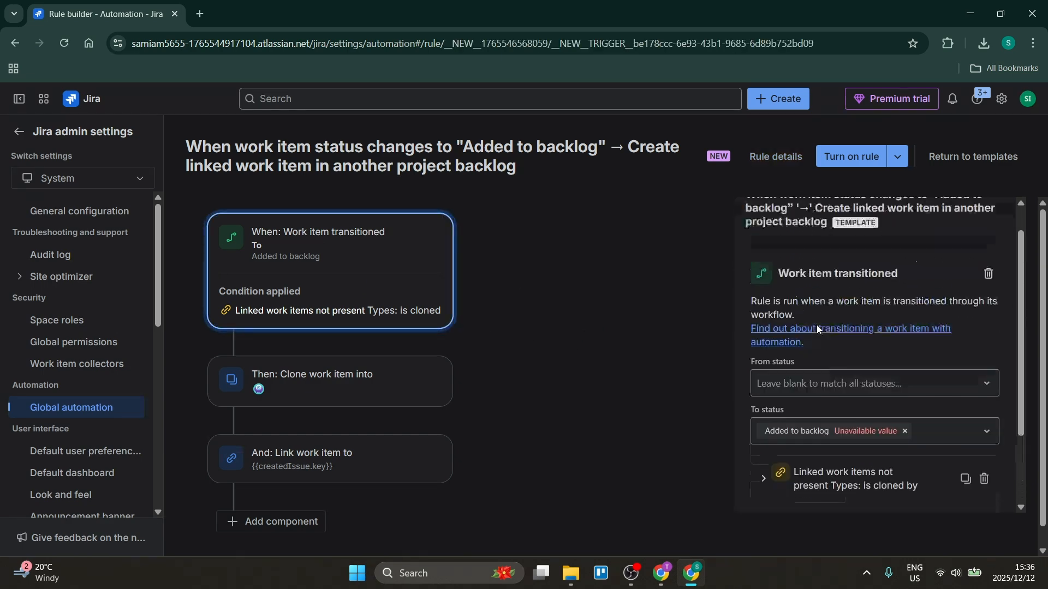
{"action": "scroll", "coordinate": [817, 321], "scroll_direction": "down", "scroll_amount": 3}
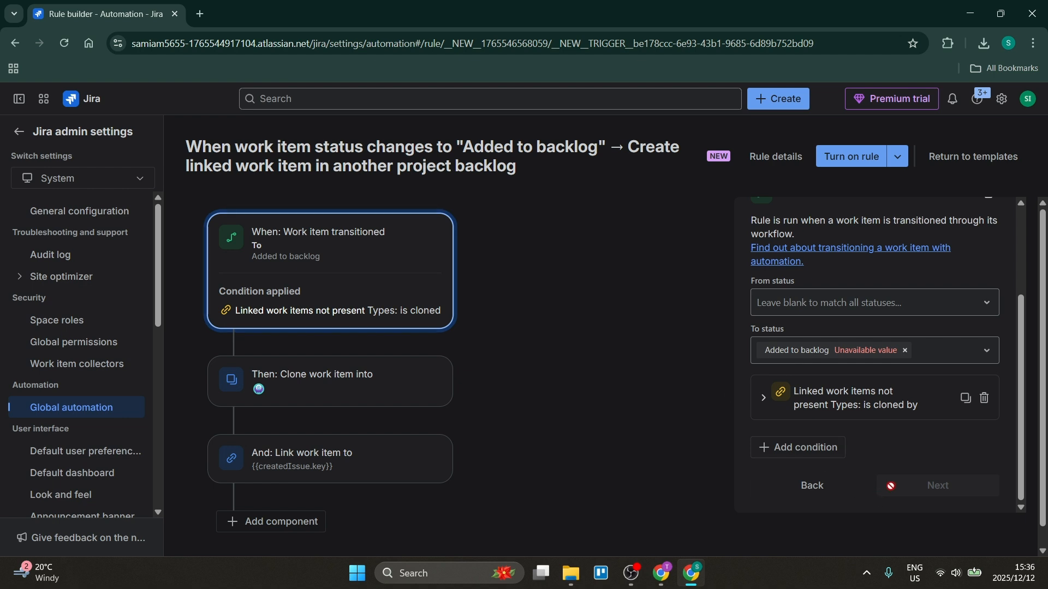
Step: Review the settings of the rule's Clone work item action and of its Link work items action
{"action": "left_click", "coordinate": [393, 382]}
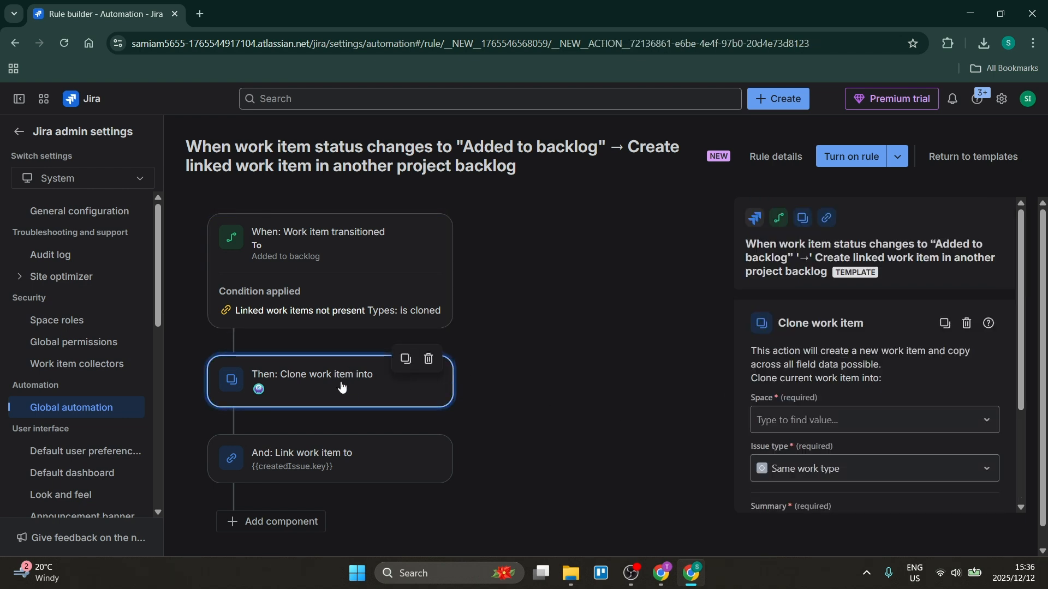
{"action": "scroll", "coordinate": [873, 368], "scroll_direction": "down", "scroll_amount": 3}
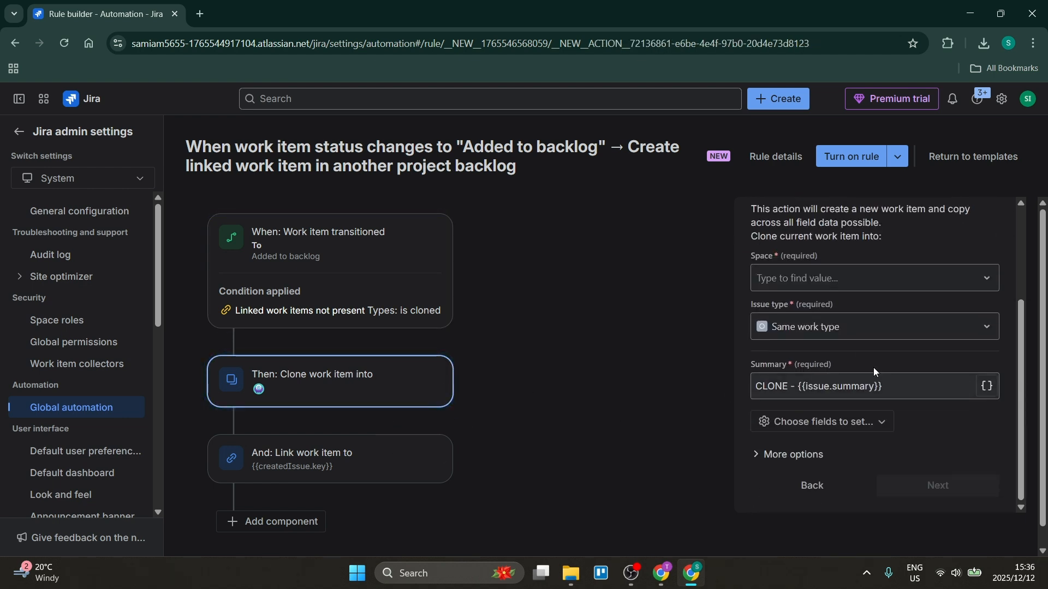
{"action": "scroll", "coordinate": [873, 360], "scroll_direction": "up", "scroll_amount": 3}
{"action": "scroll", "coordinate": [869, 350], "scroll_direction": "down", "scroll_amount": 3}
{"action": "scroll", "coordinate": [856, 355], "scroll_direction": "up", "scroll_amount": 3}
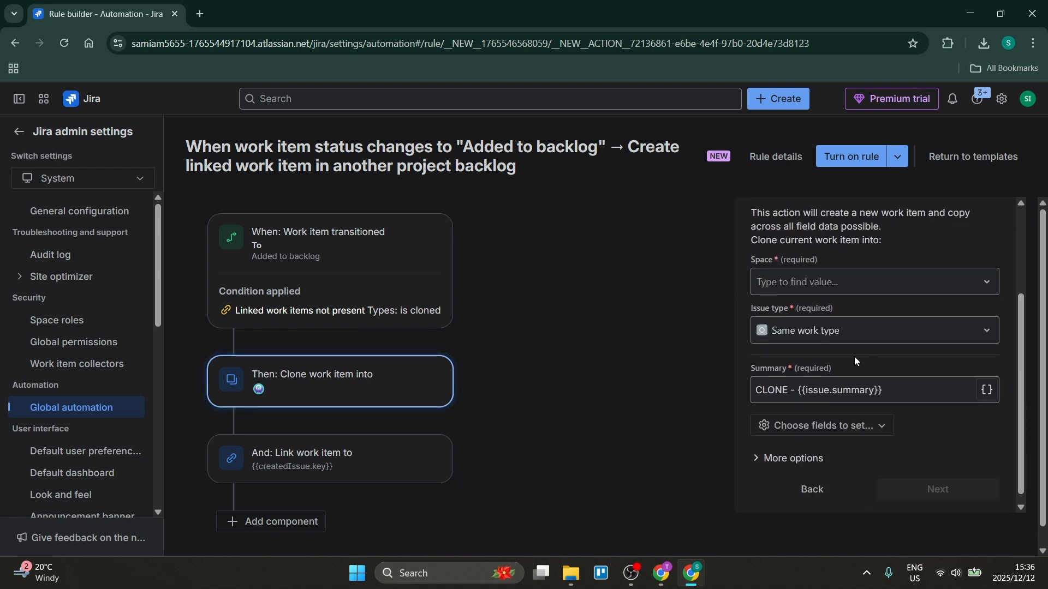
{"action": "scroll", "coordinate": [847, 348], "scroll_direction": "down", "scroll_amount": 3}
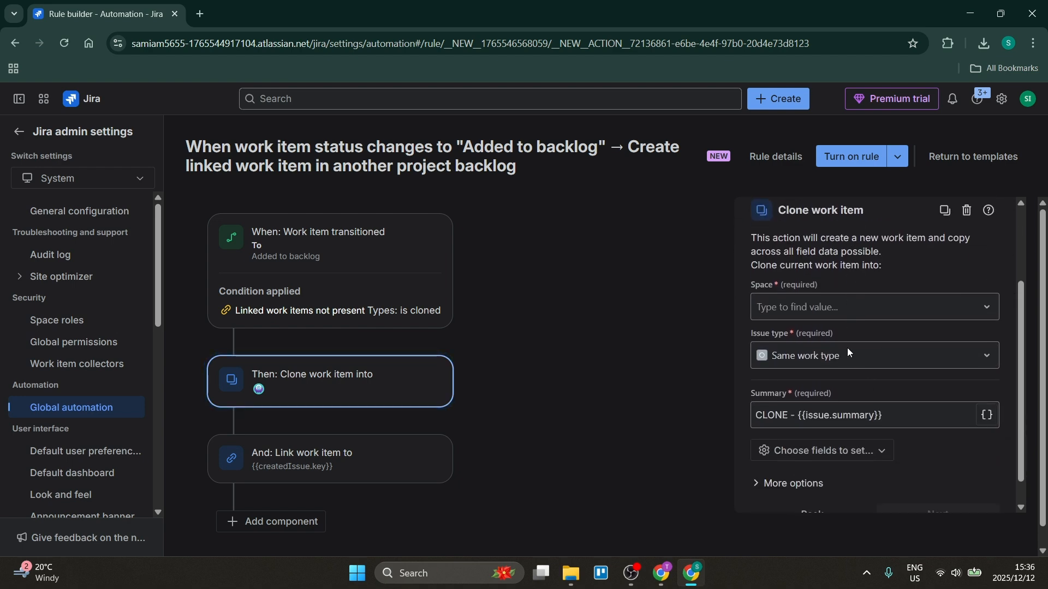
{"action": "left_click", "coordinate": [374, 453]}
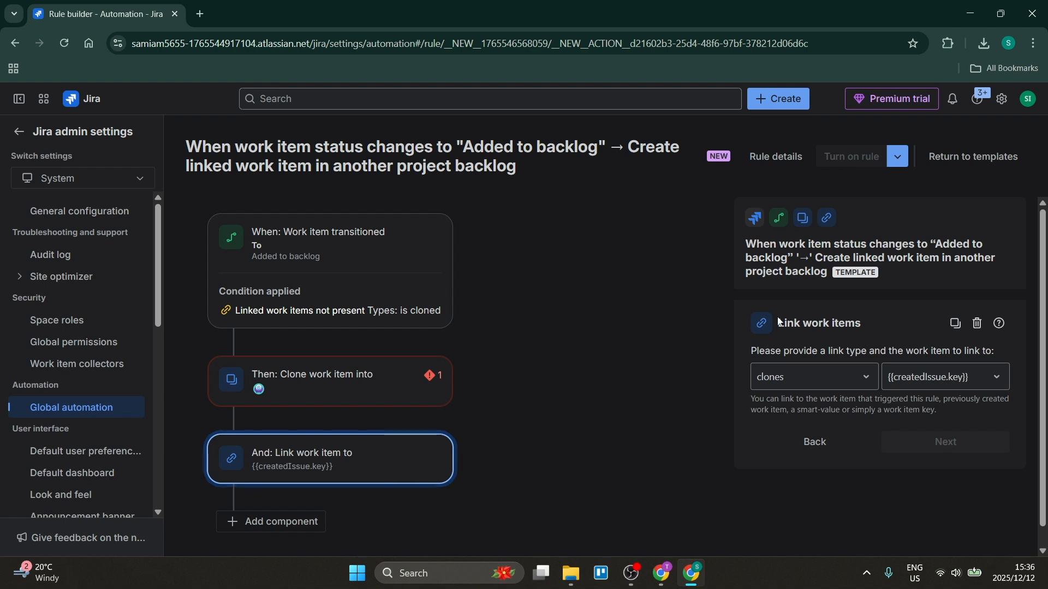
Step: Add a new component at the end of the rule and delete the Clone work item action
{"action": "scroll", "coordinate": [345, 465], "scroll_direction": "down", "scroll_amount": 1}
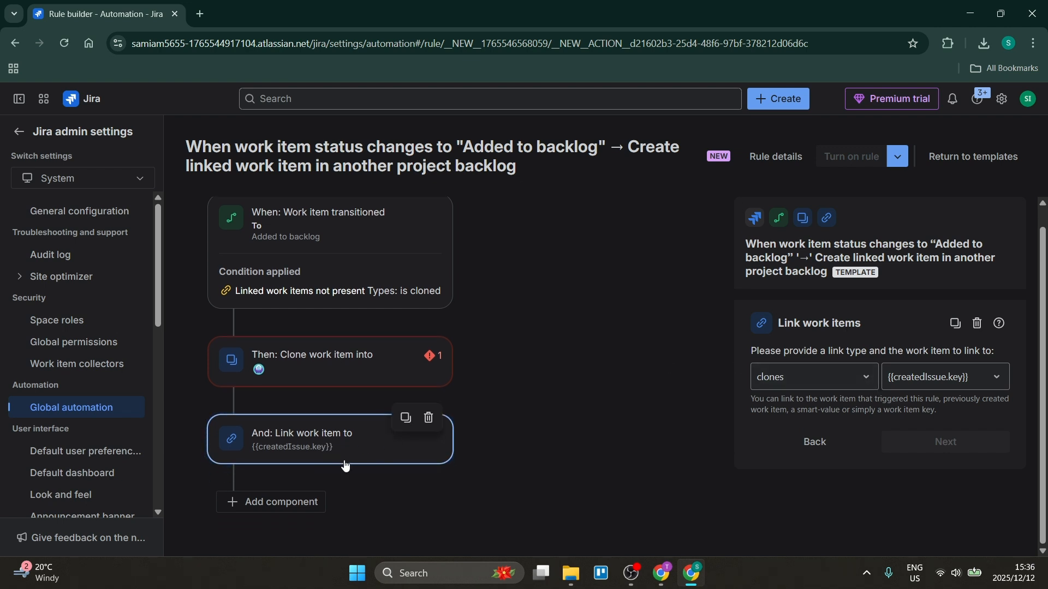
{"action": "left_click", "coordinate": [299, 501]}
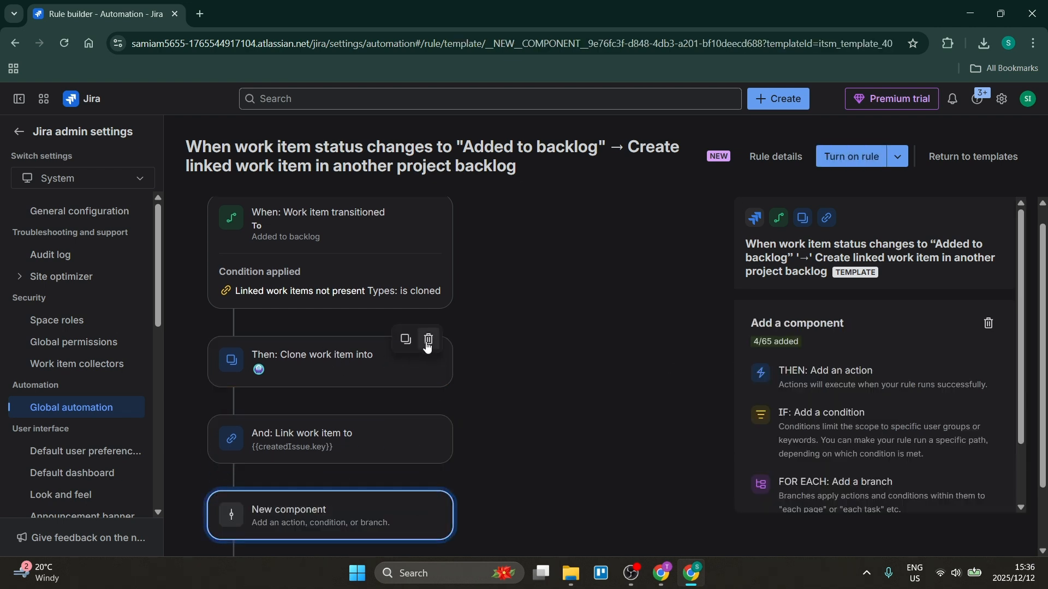
{"action": "left_click", "coordinate": [428, 339]}
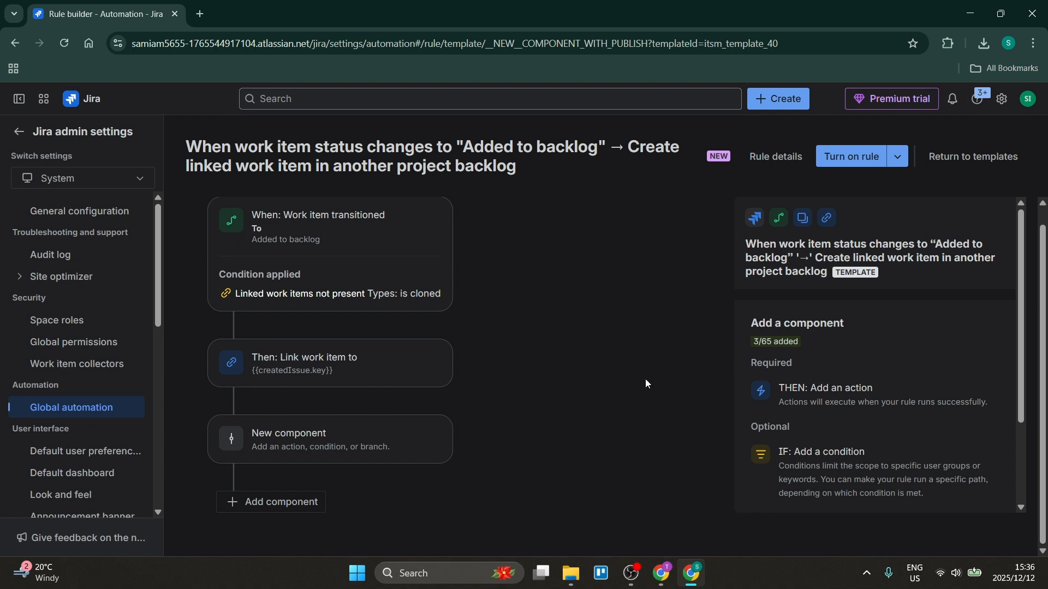